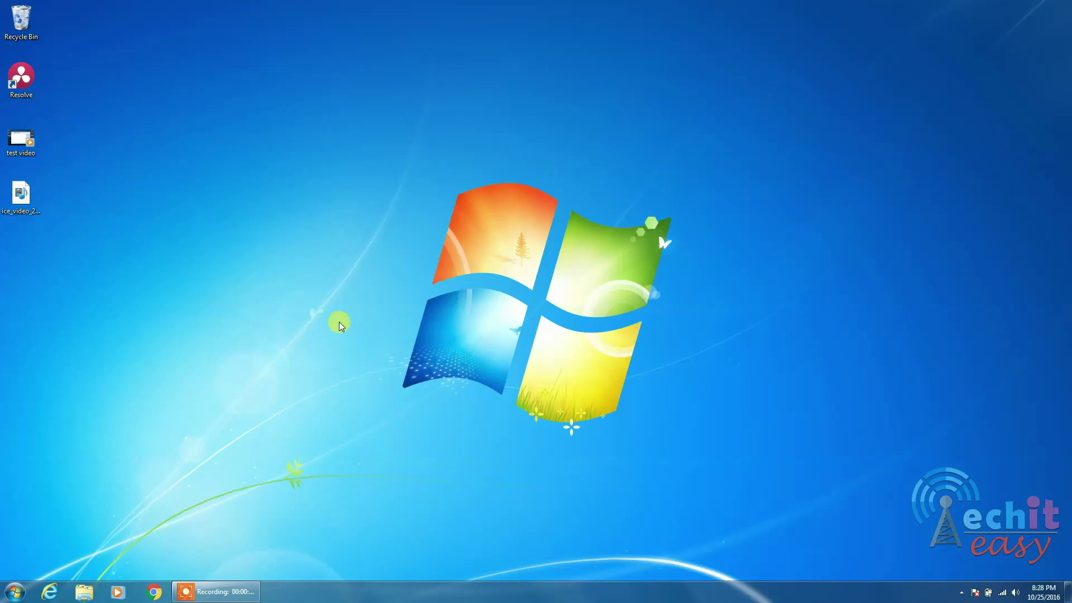
Launch Adobe Photoshop CS5 from a Start menu search for 'photo'
click(13, 591)
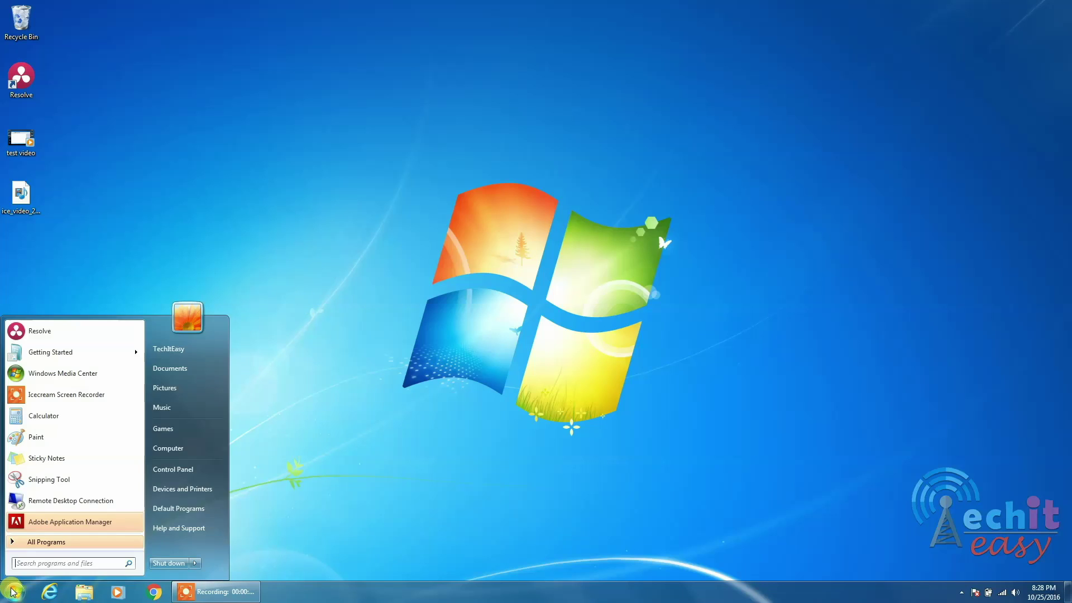
text(photo)
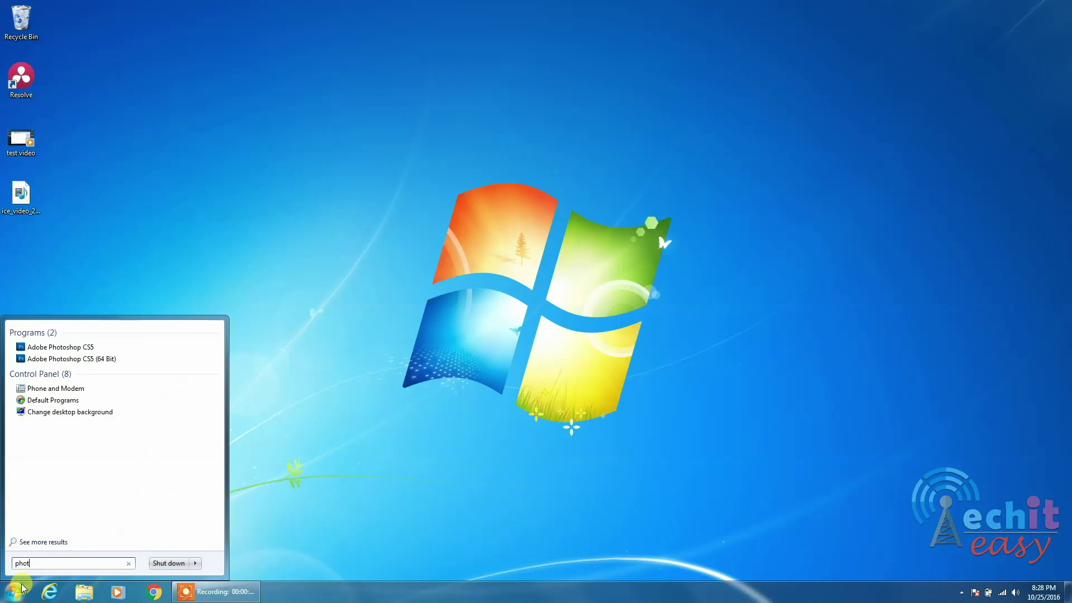
click(13, 591)
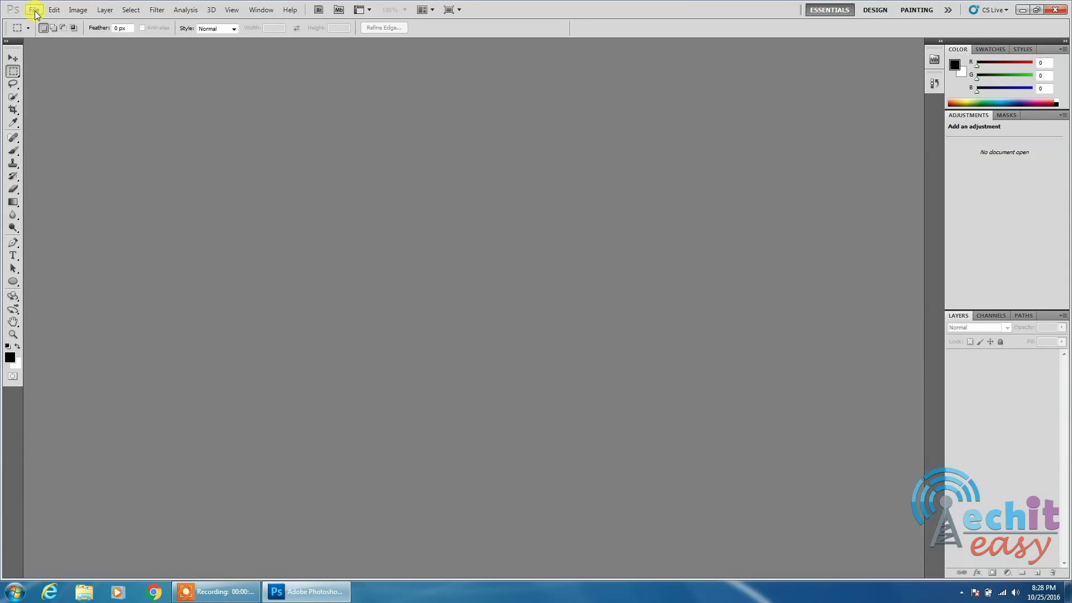
Create Untitled-1, a new 1920 × 1080 pixel document with Transparent background contents
click(35, 13)
click(41, 22)
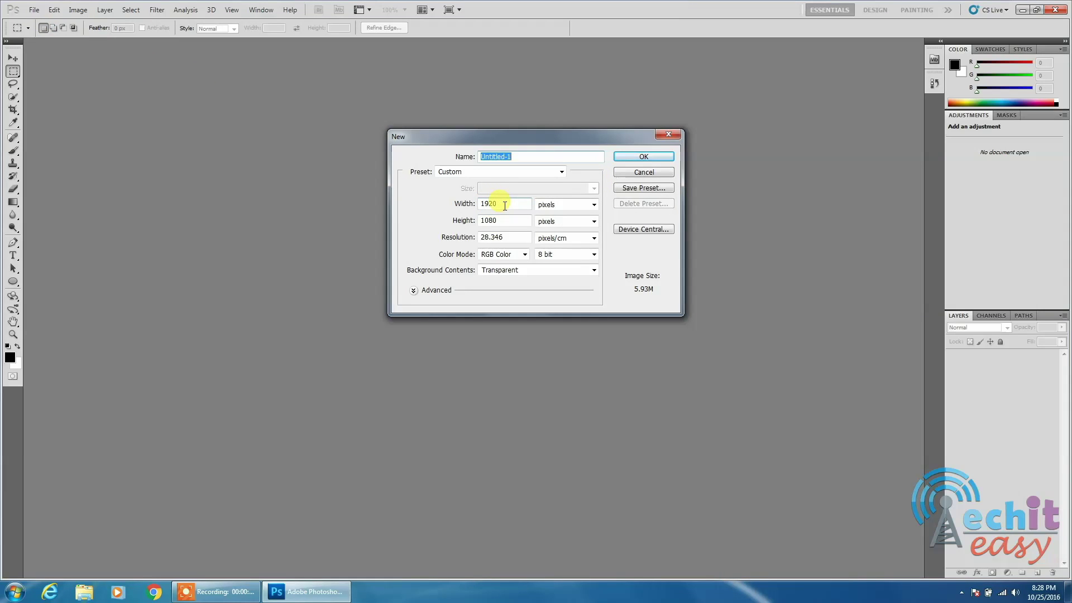
click(645, 158)
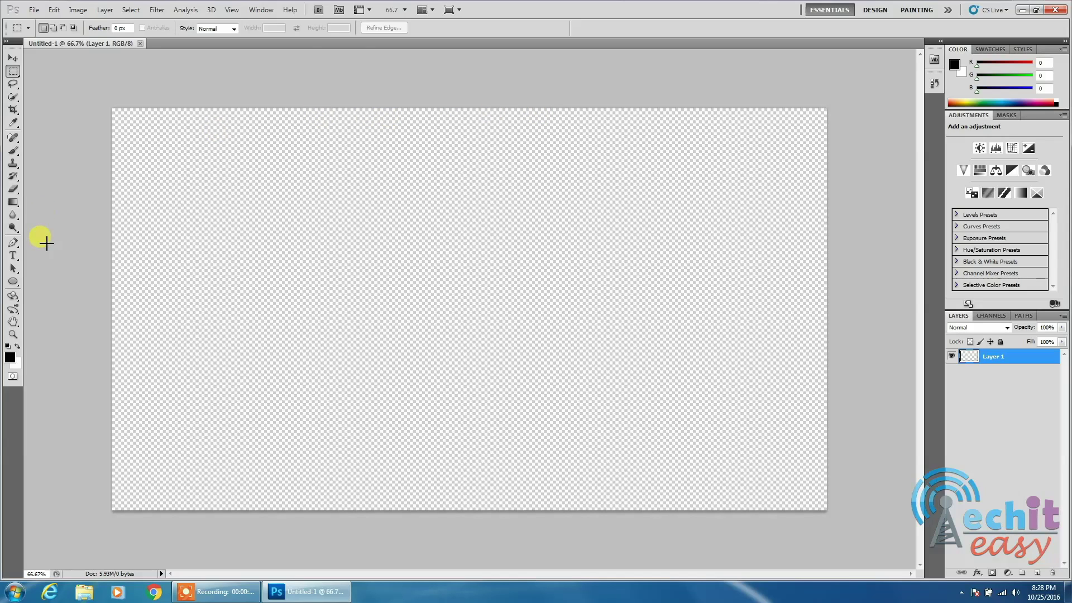
Draw a black circle near the canvas top-right and type 'My Logo' beneath it
click(12, 282)
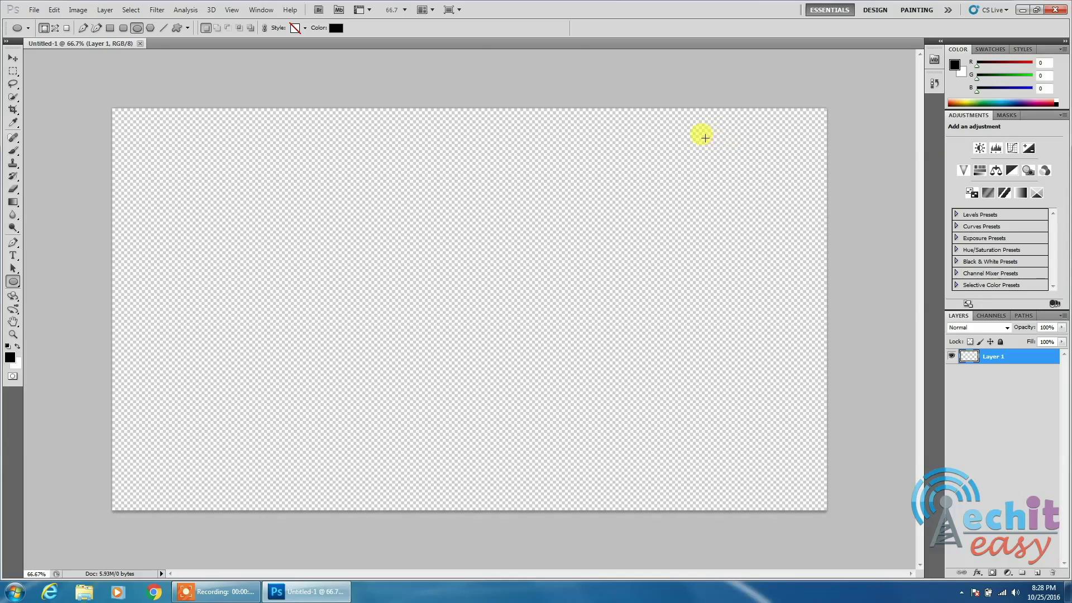
drag(740, 164, 776, 204)
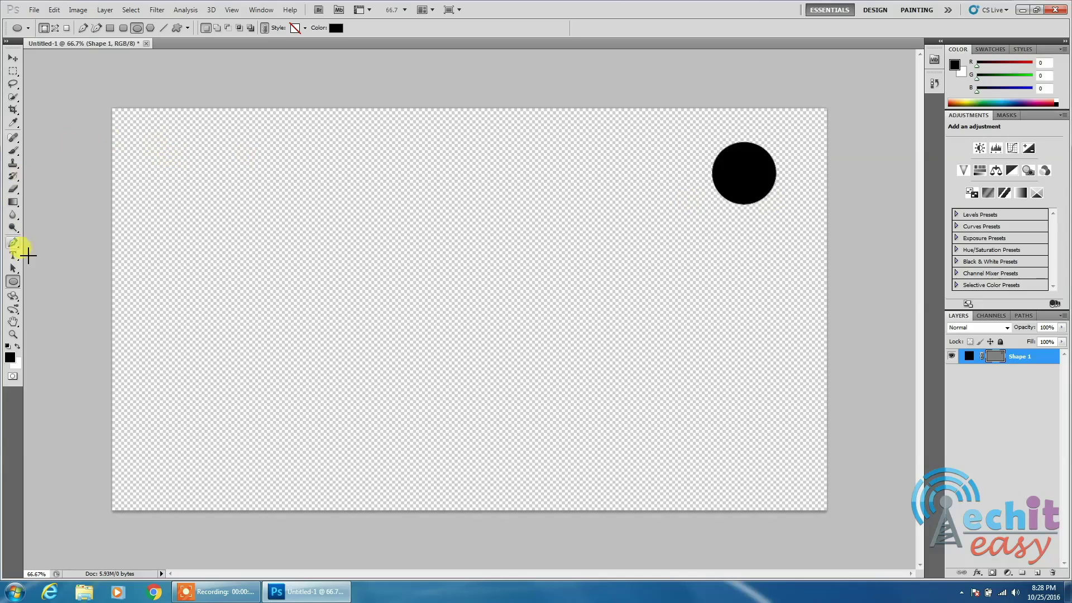
click(17, 256)
click(721, 231)
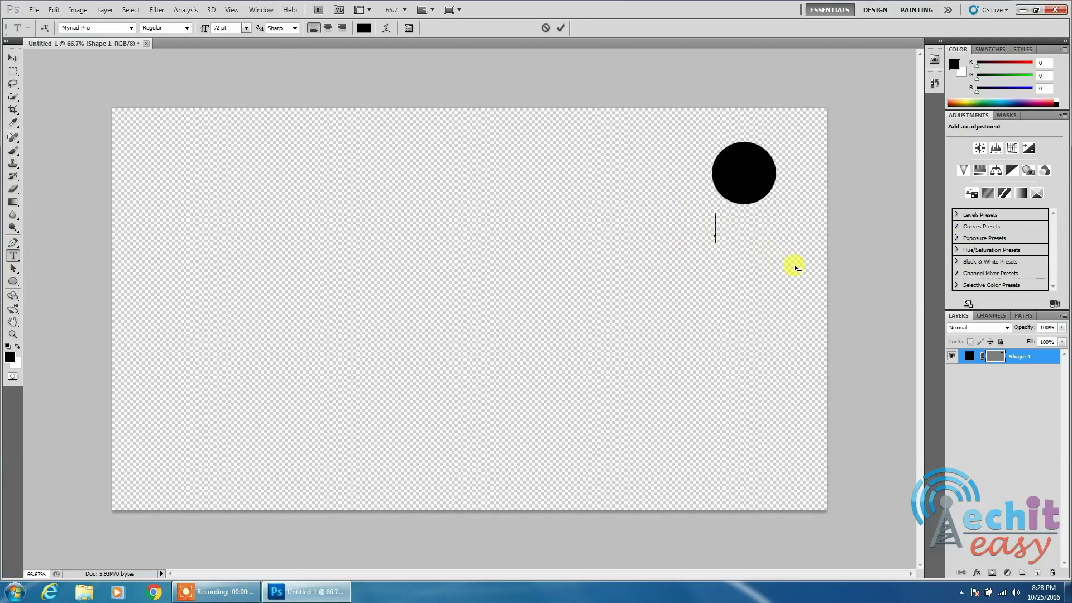
text(My )
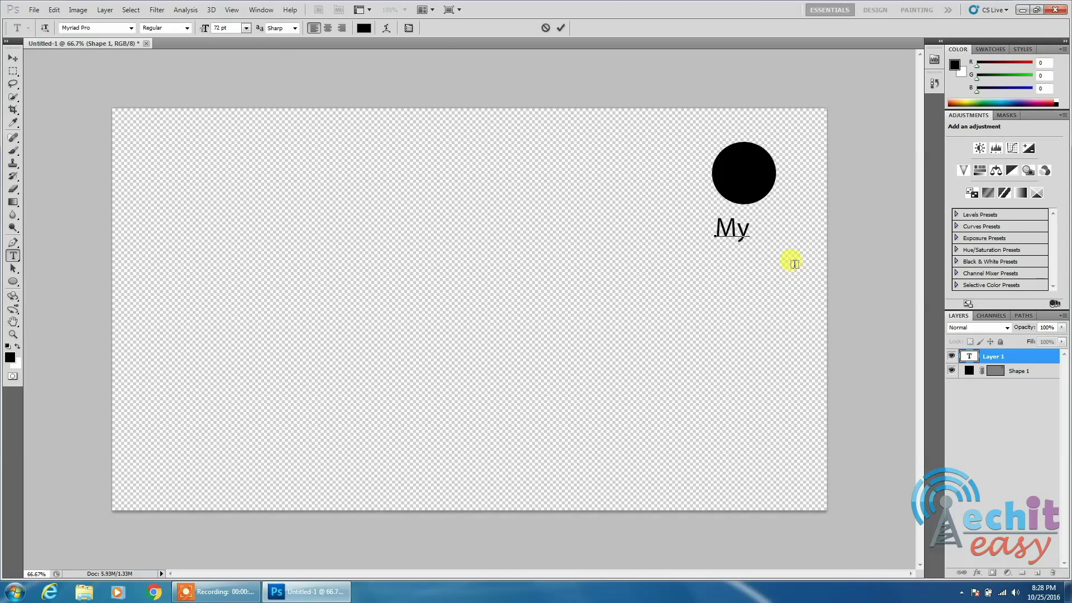
text(Logo)
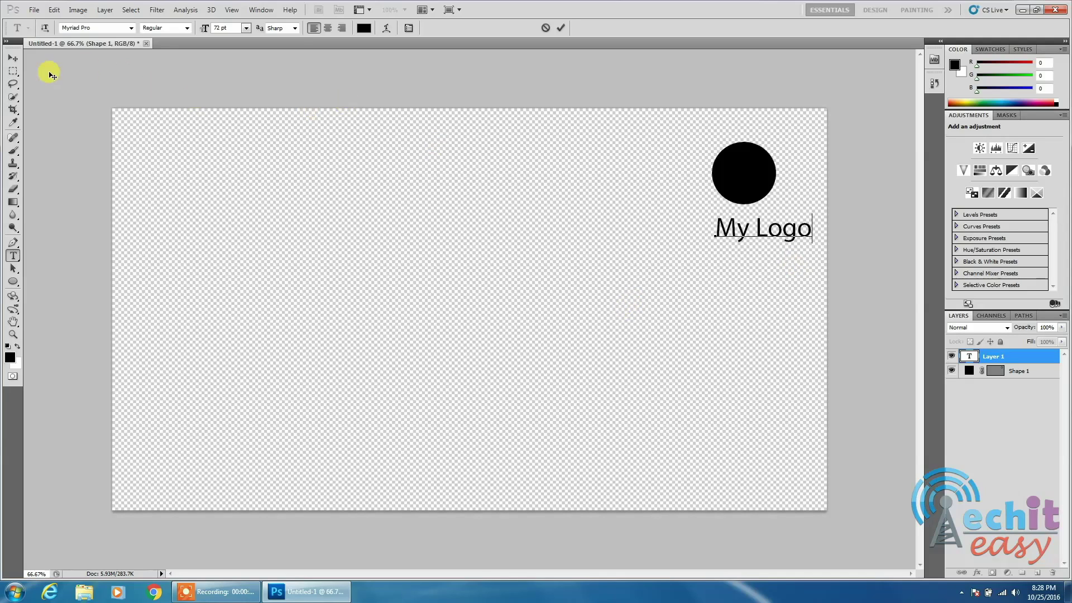
click(13, 57)
Position the My Logo text under the circle and convert Shape 1 to a Smart Object
drag(687, 234, 675, 246)
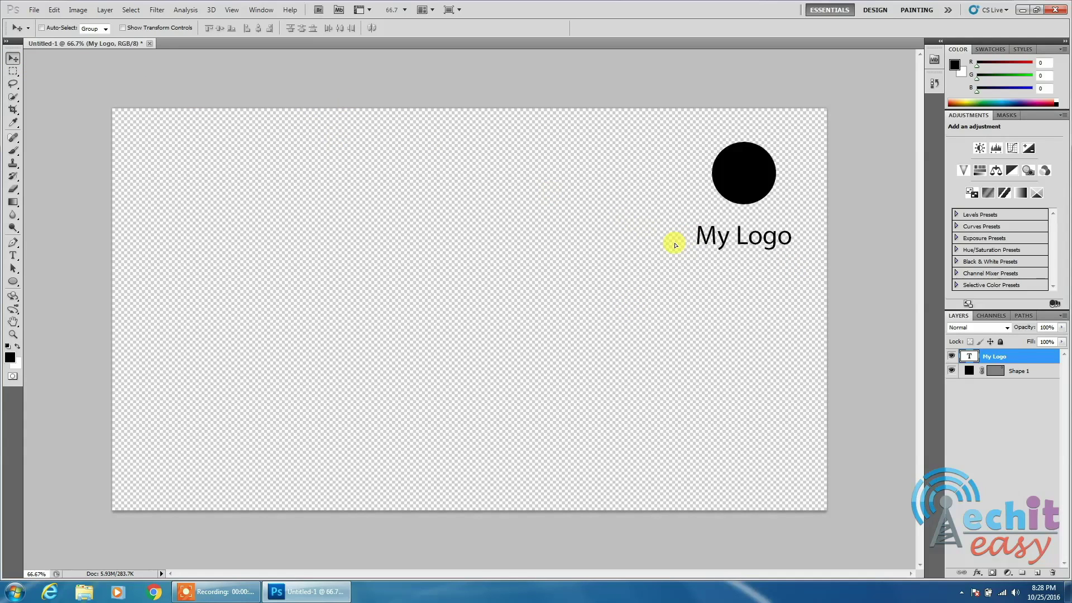
right_click(1022, 362)
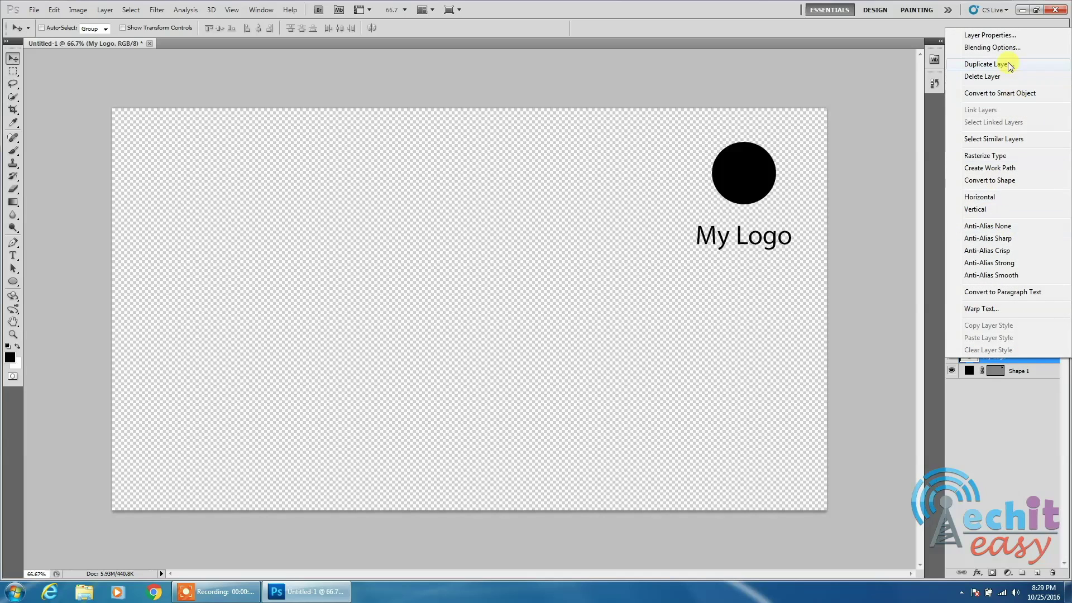
click(1012, 92)
right_click(1020, 369)
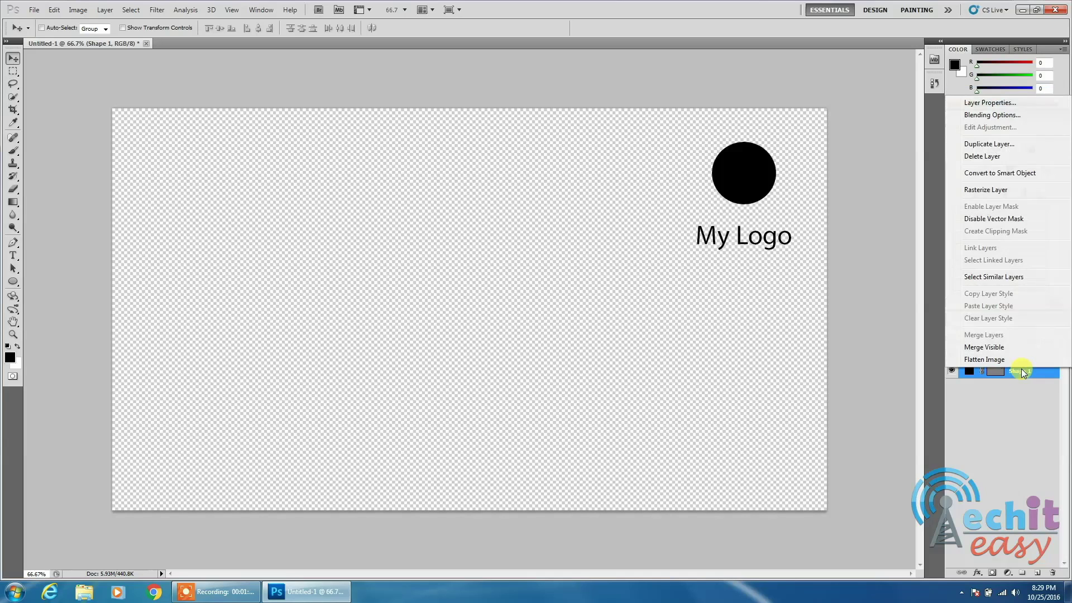
click(1010, 173)
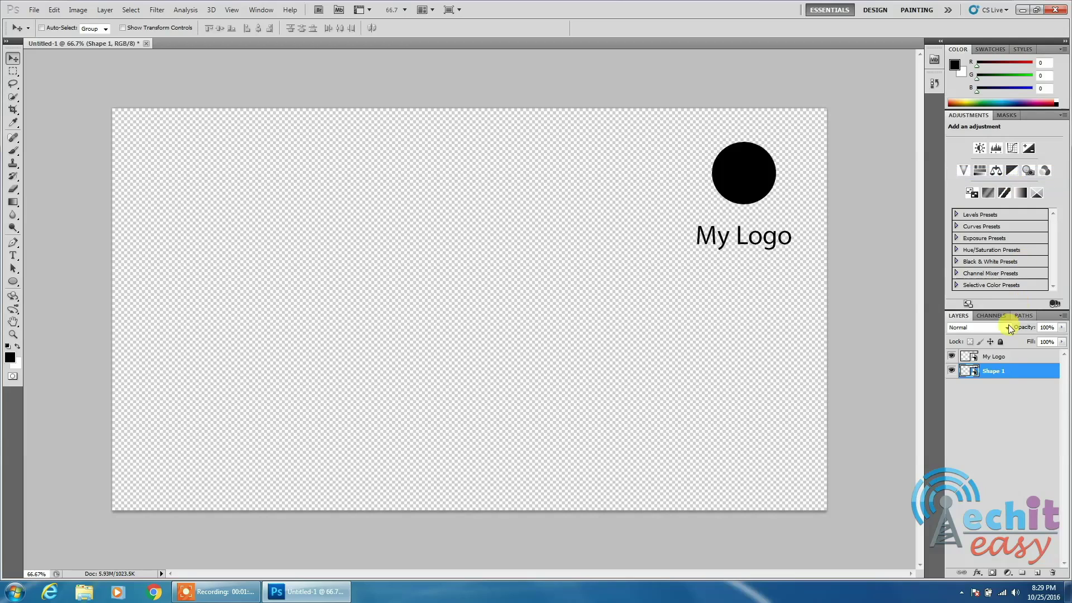
Merge the Shape 1 and My Logo layers into a single layer
shift+click(1012, 357)
right_click(1013, 357)
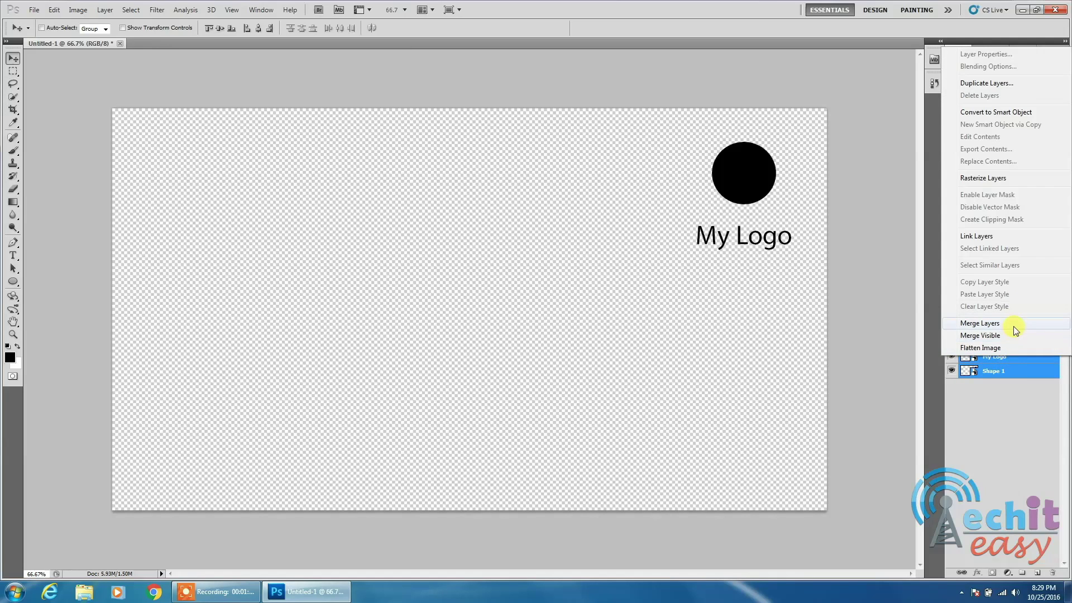
click(1013, 327)
Set the merged My Logo layer's opacity to 69% in Blending Options
right_click(1020, 353)
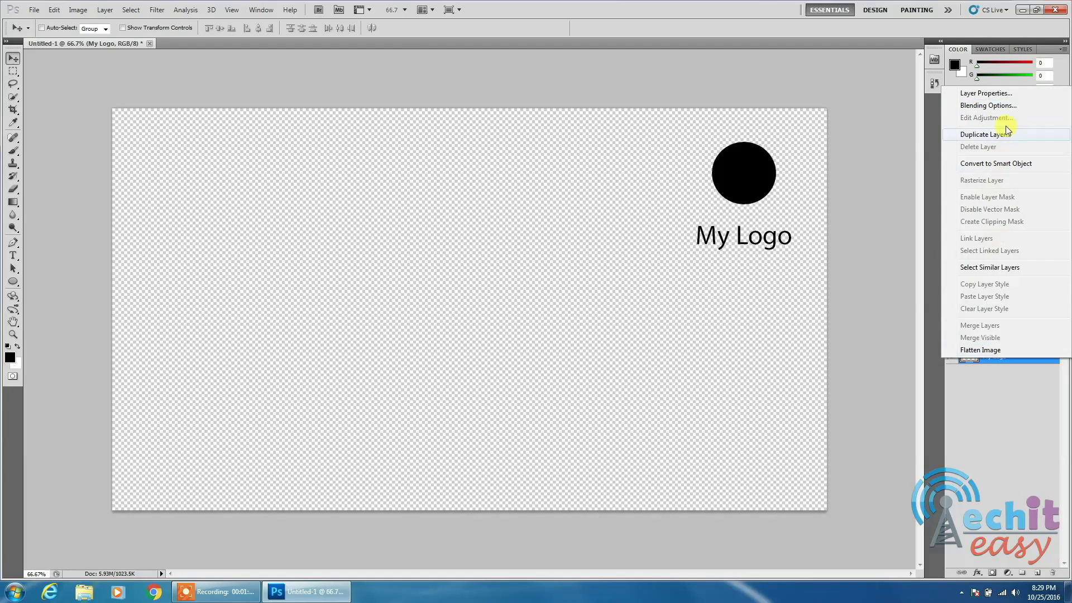
click(999, 105)
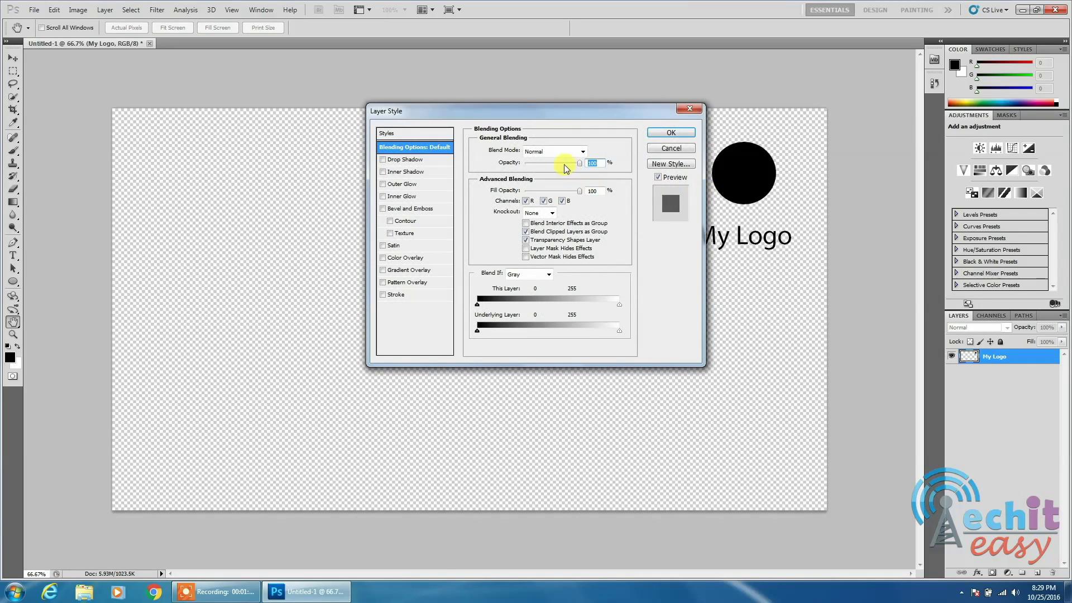
click(563, 162)
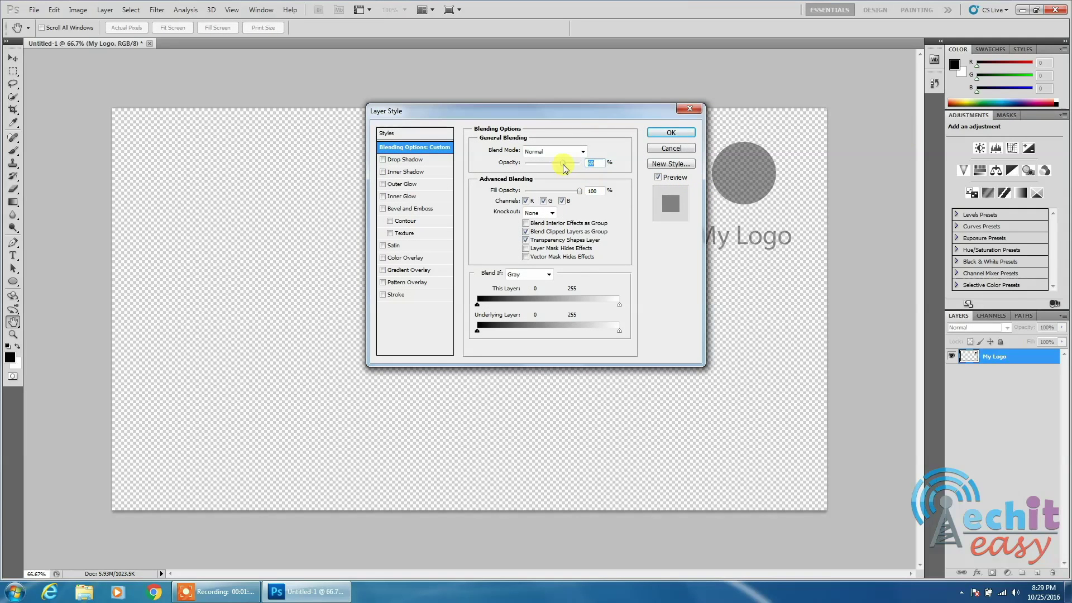
click(670, 133)
Save the logo as a PNG named 'my logo' on the Desktop, accepting the PNG Options
click(34, 9)
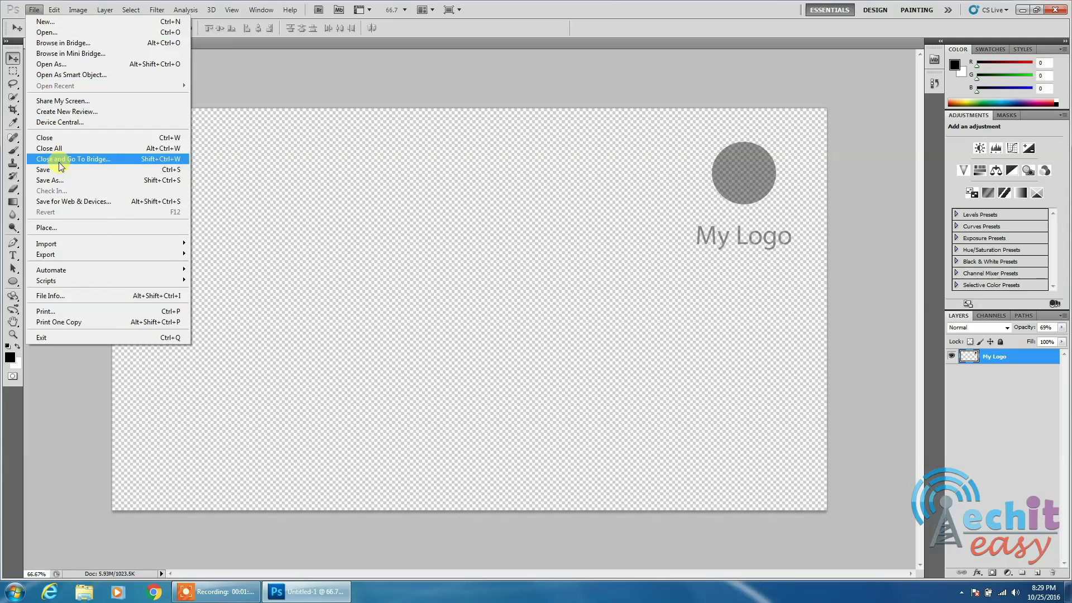
click(62, 180)
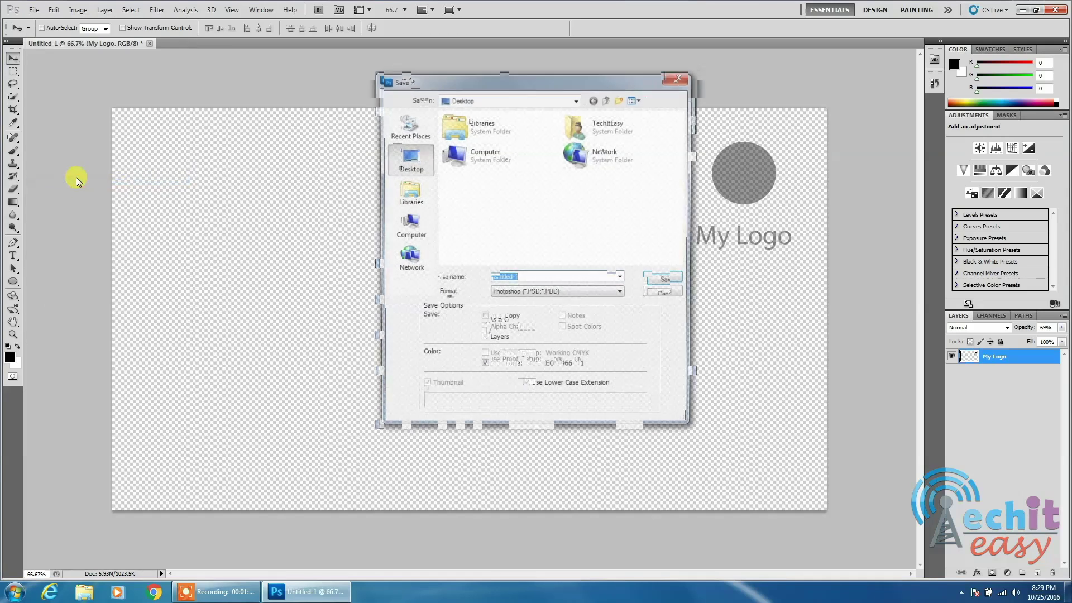
click(527, 293)
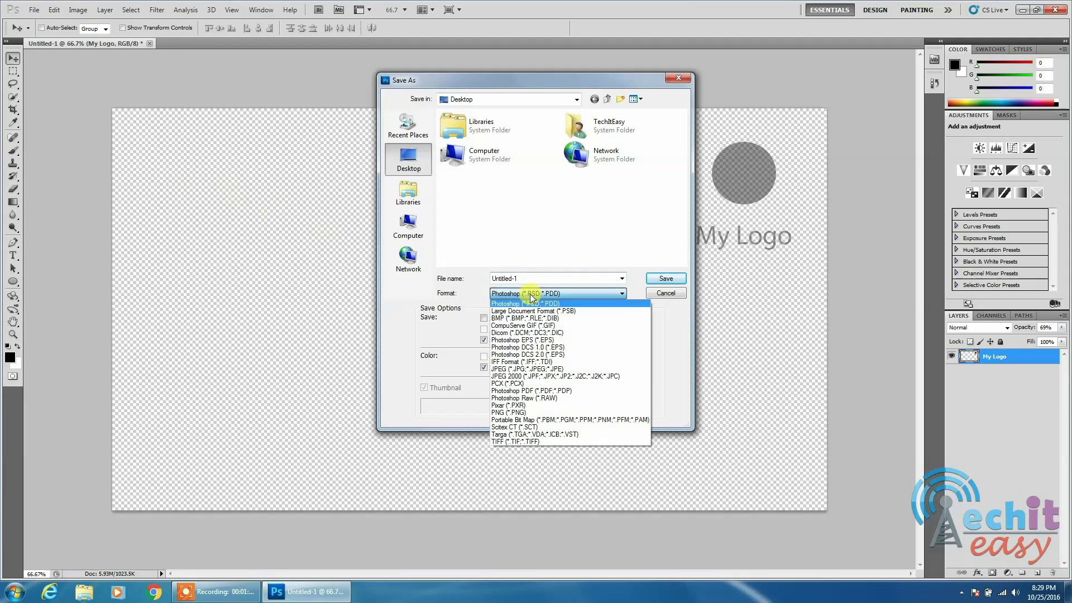
click(528, 412)
click(552, 278)
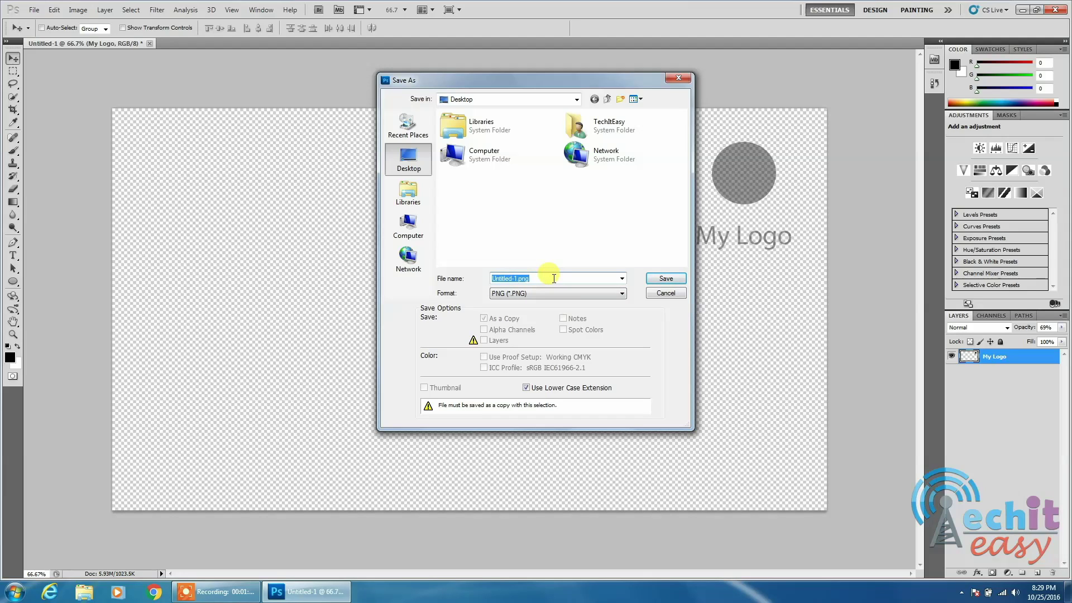
text(my logo)
key(Return)
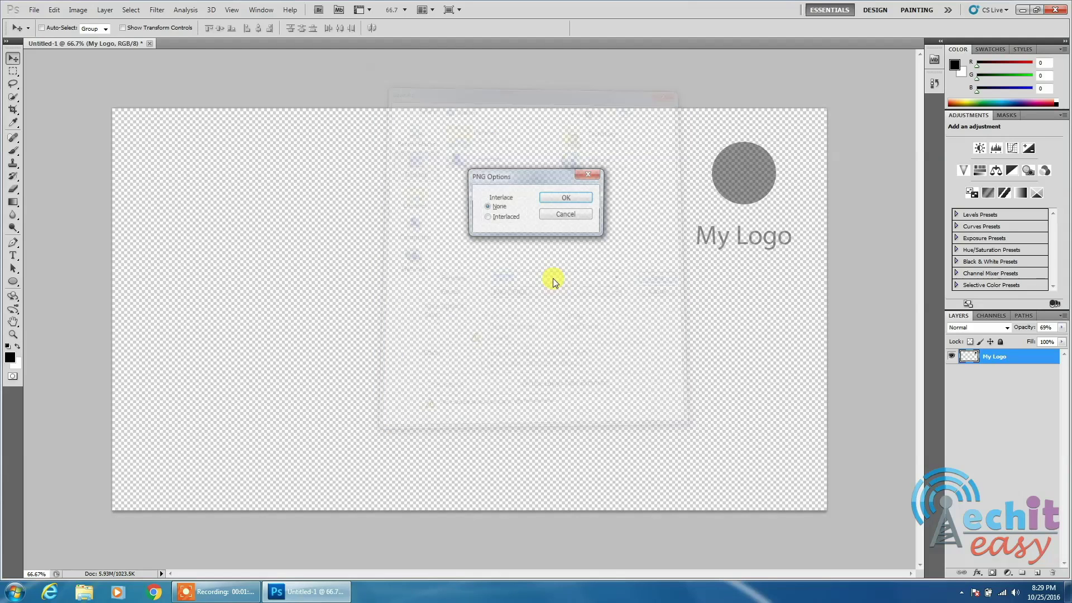
click(567, 195)
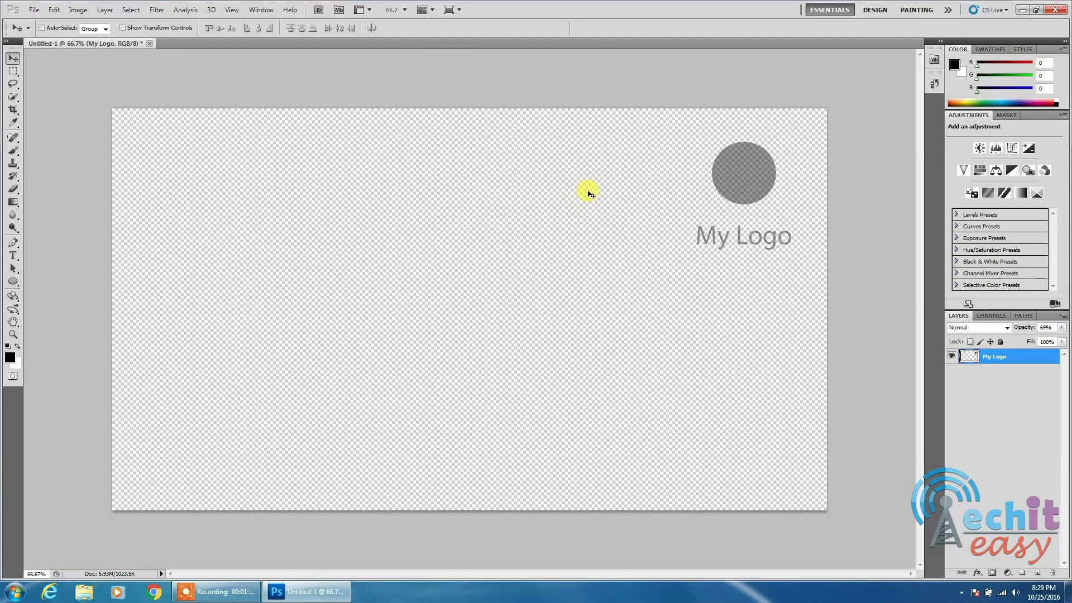
Minimize Photoshop and launch DaVinci Resolve from its desktop icon
click(1023, 10)
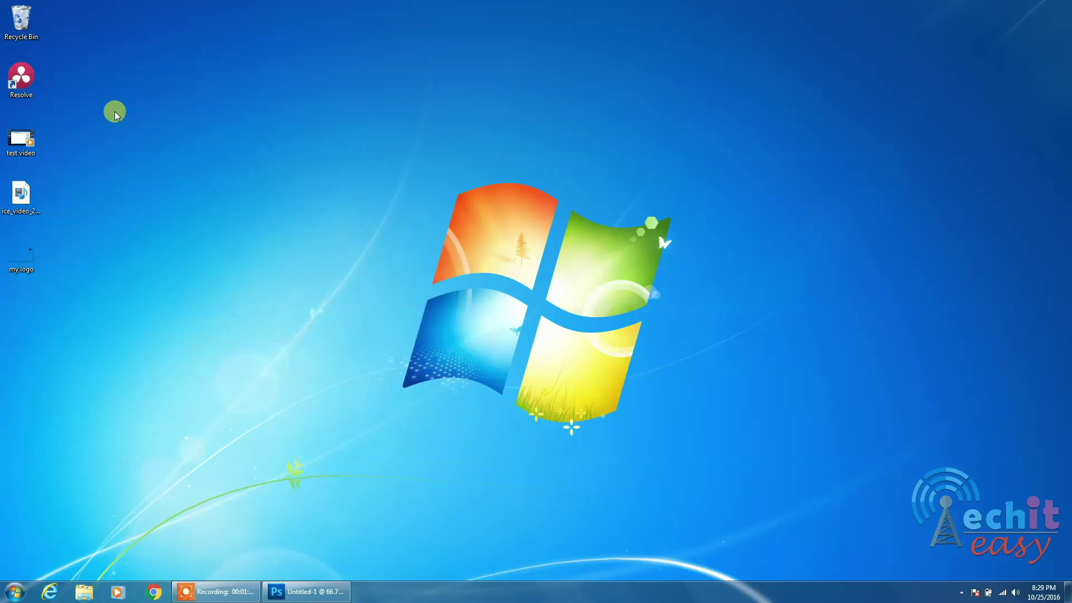
click(21, 78)
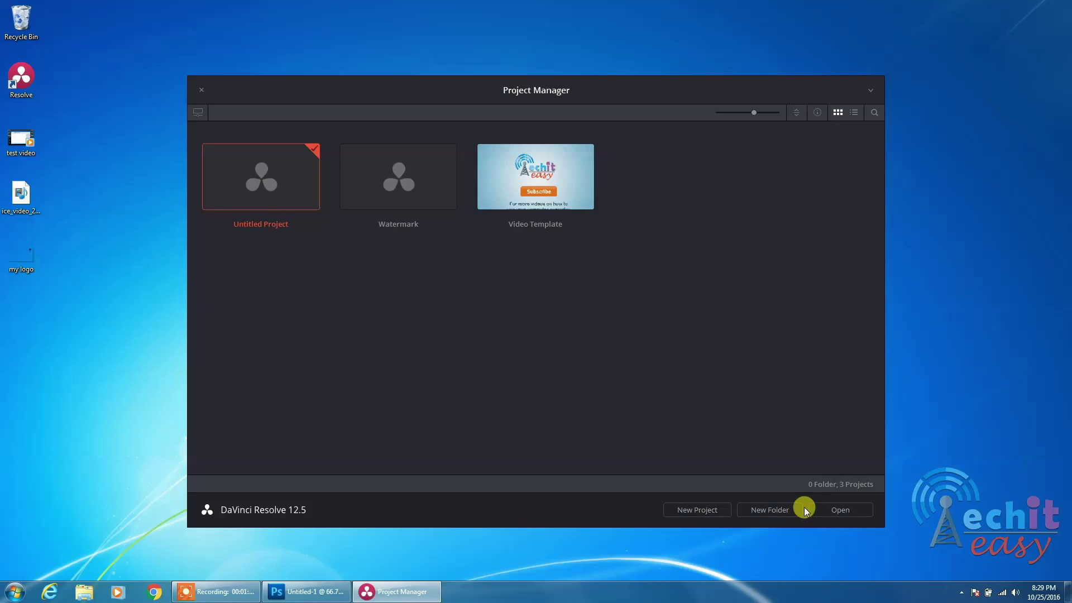
Open Untitled Project and import the test video file into the Media Pool
click(836, 510)
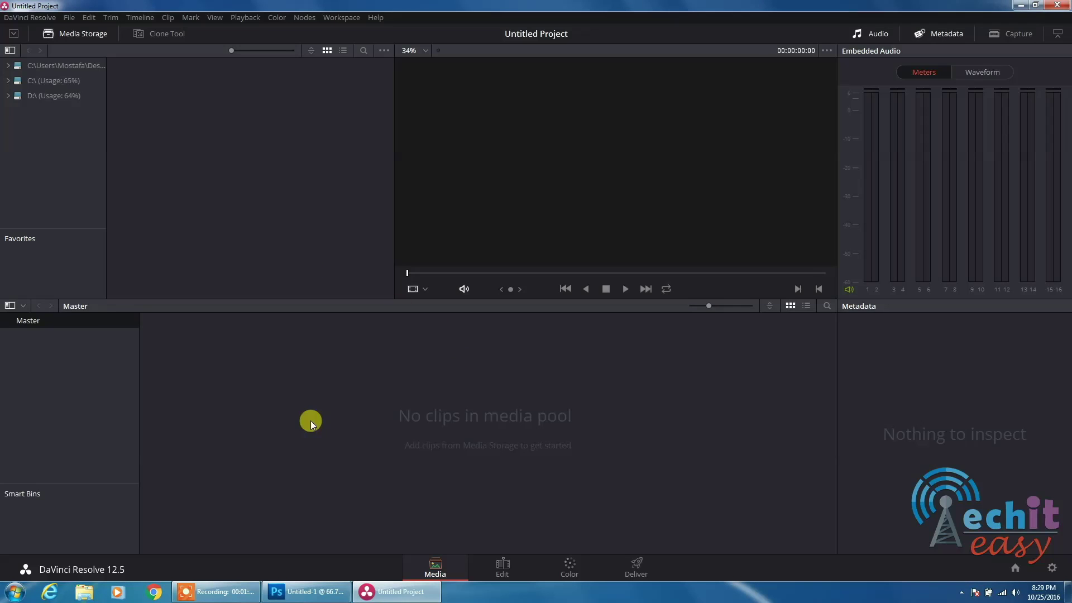
click(405, 595)
drag(22, 140, 437, 422)
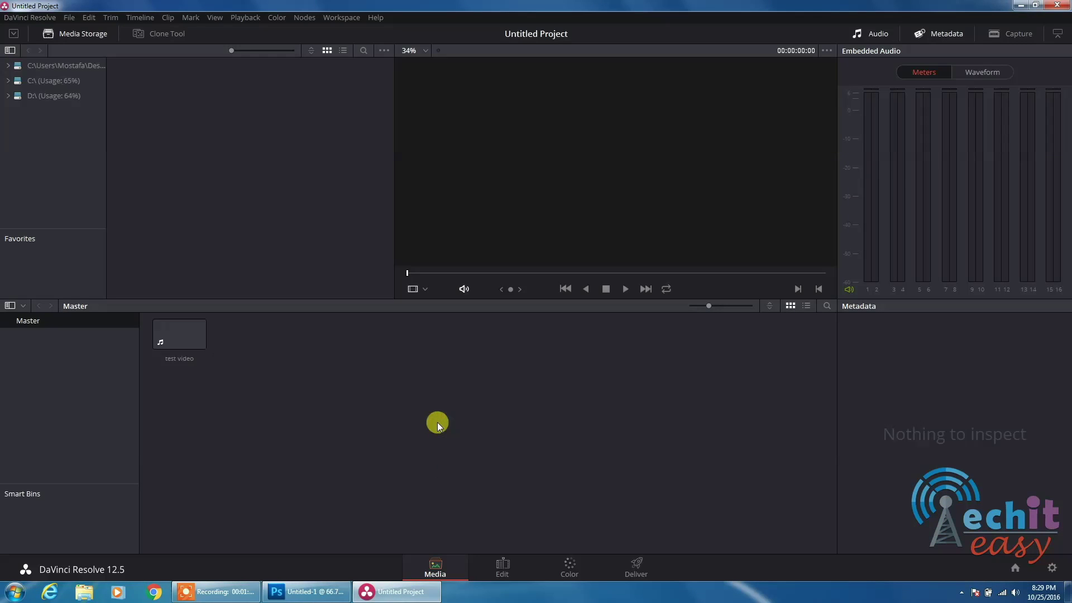
Place the test video clip on a new Timeline 1 in the Edit page, then minimize Resolve
click(503, 563)
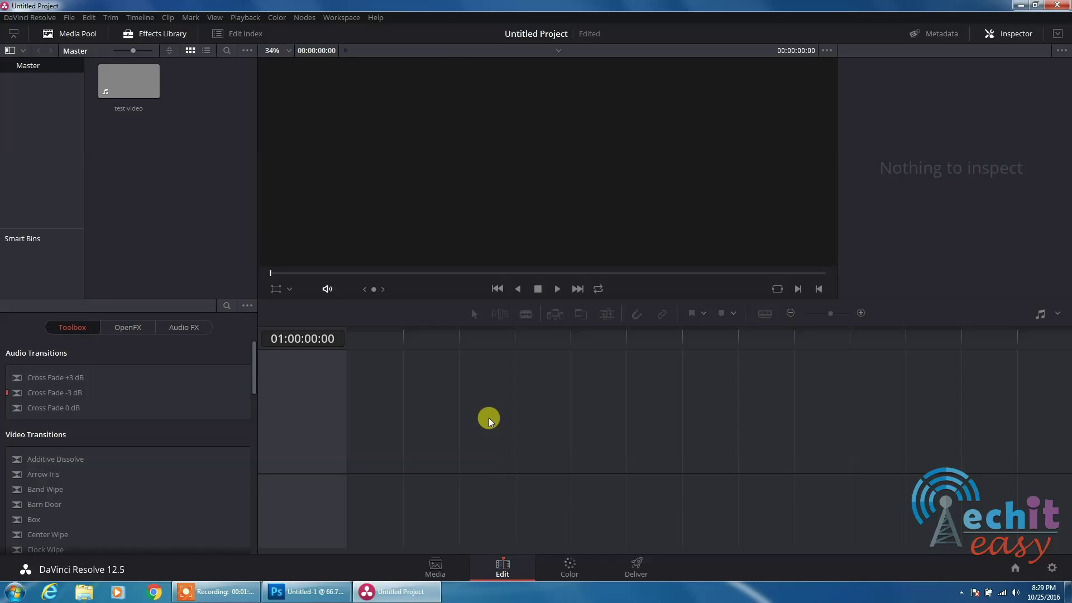
drag(112, 79, 413, 426)
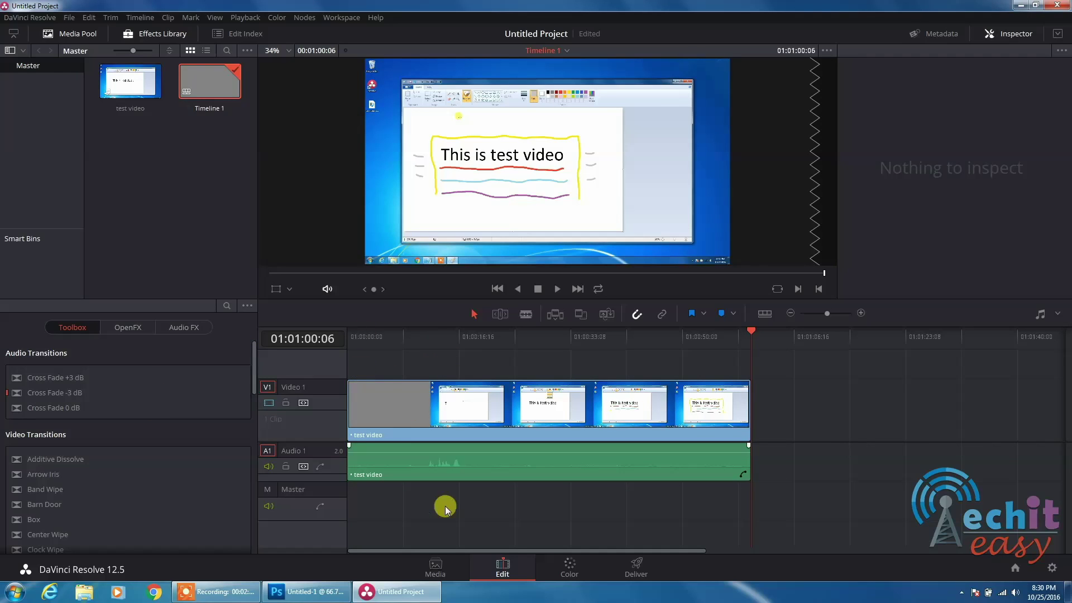
click(385, 592)
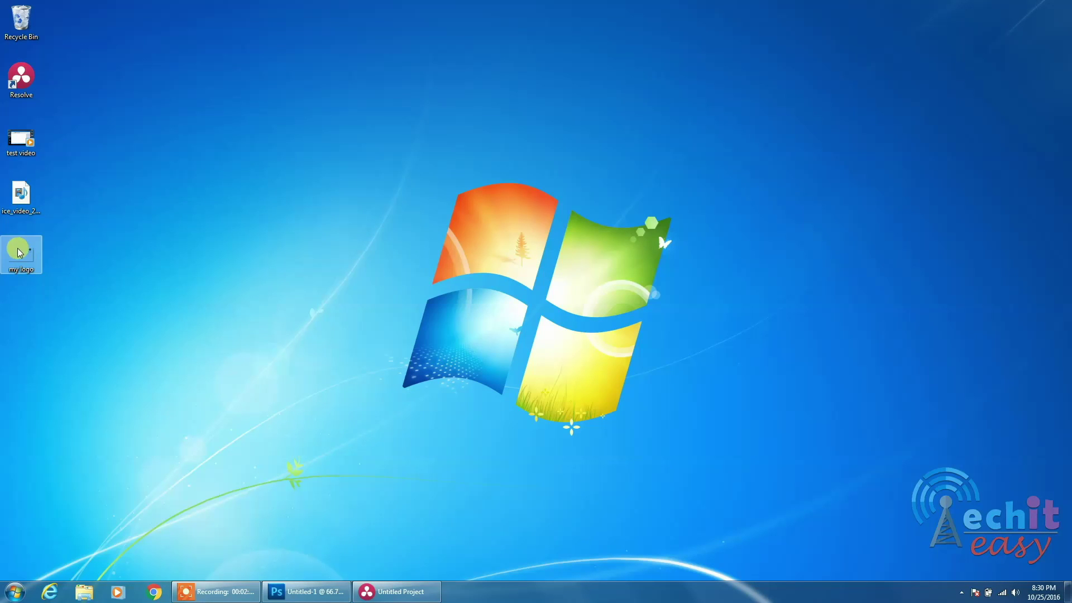
Drop the my logo file from the desktop onto Video 2 at the timeline start
drag(20, 250, 350, 370)
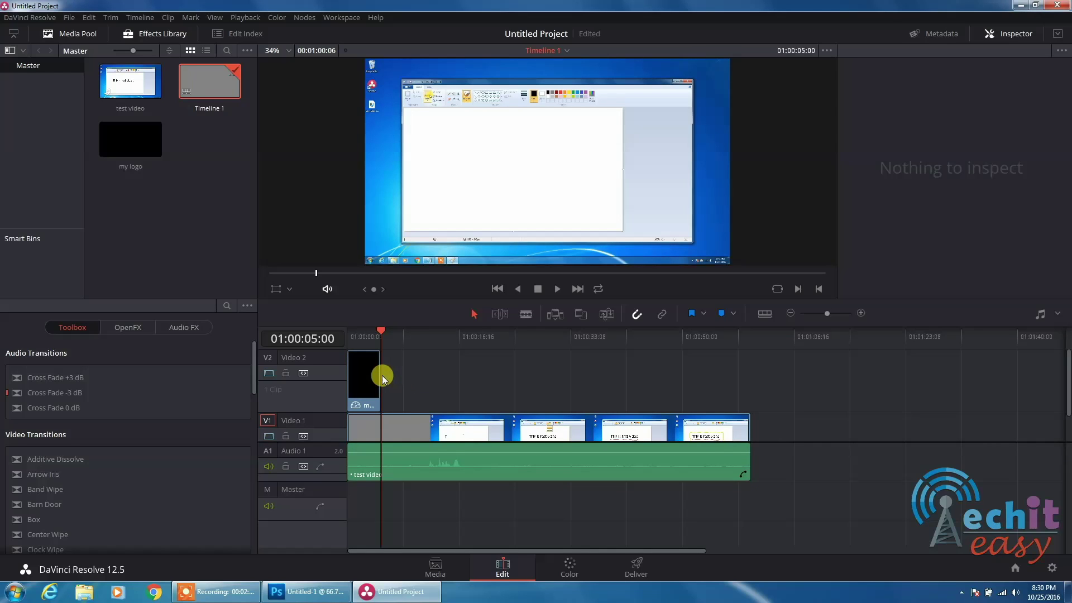
Stretch the my logo clip's right edge to match the end of test video
drag(381, 378, 755, 384)
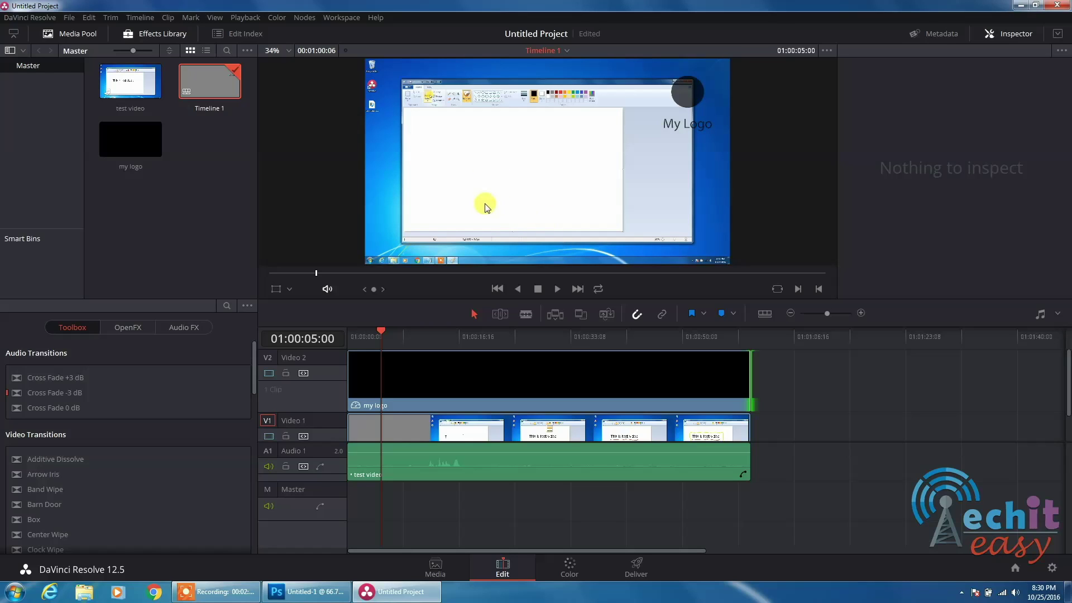
Queue and render Timeline 1 on the Deliver page with the YouTube 1080p preset
click(635, 569)
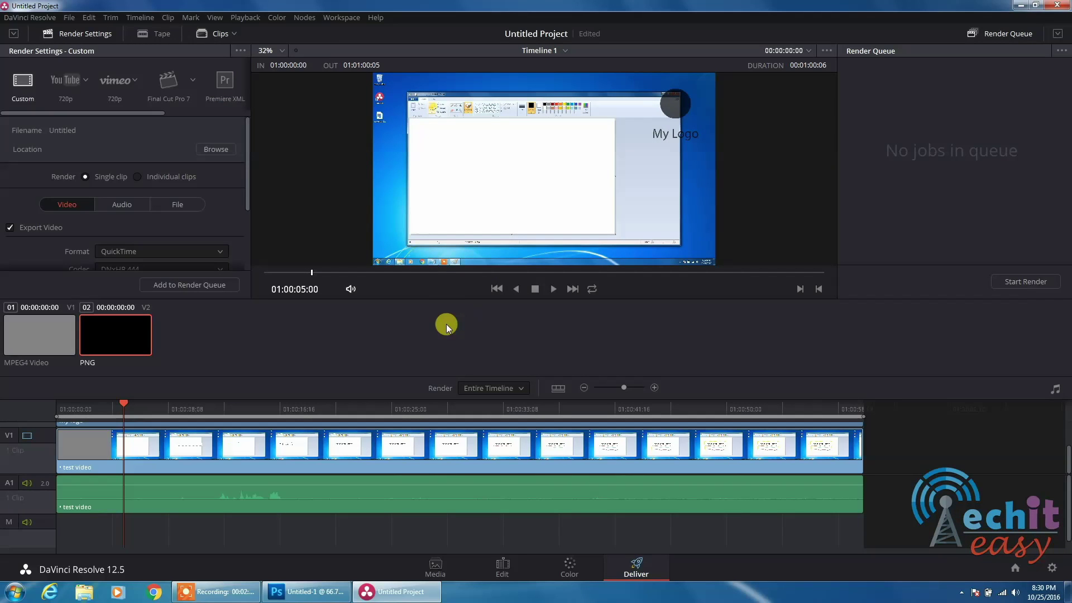
click(65, 84)
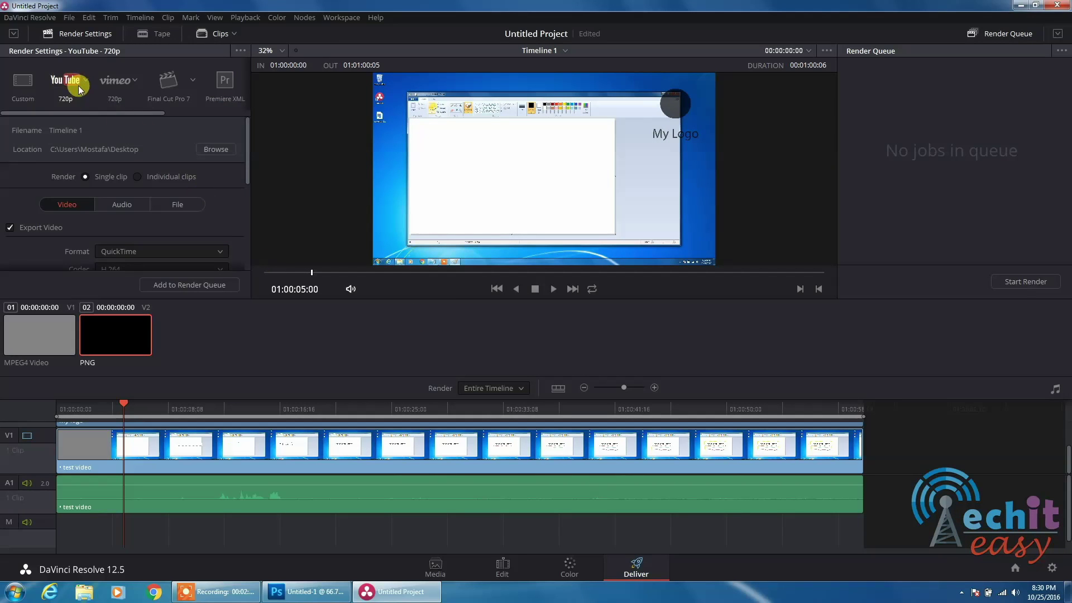
click(71, 99)
click(205, 285)
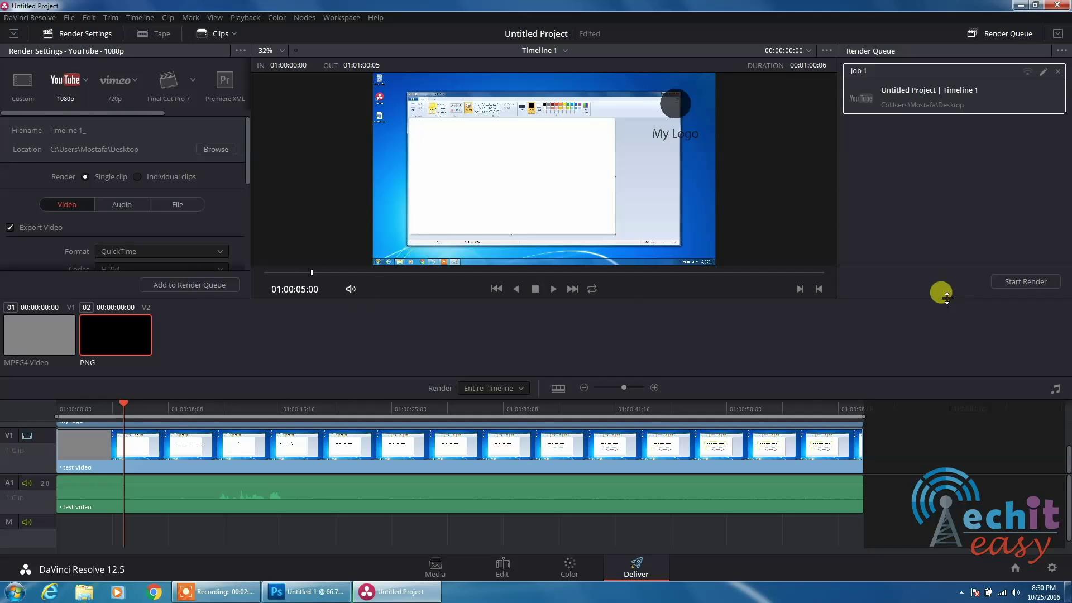
click(1010, 281)
Play the rendered Timeline 1 video full screen in Windows Media Player to check the My Logo watermark
key(super+d)
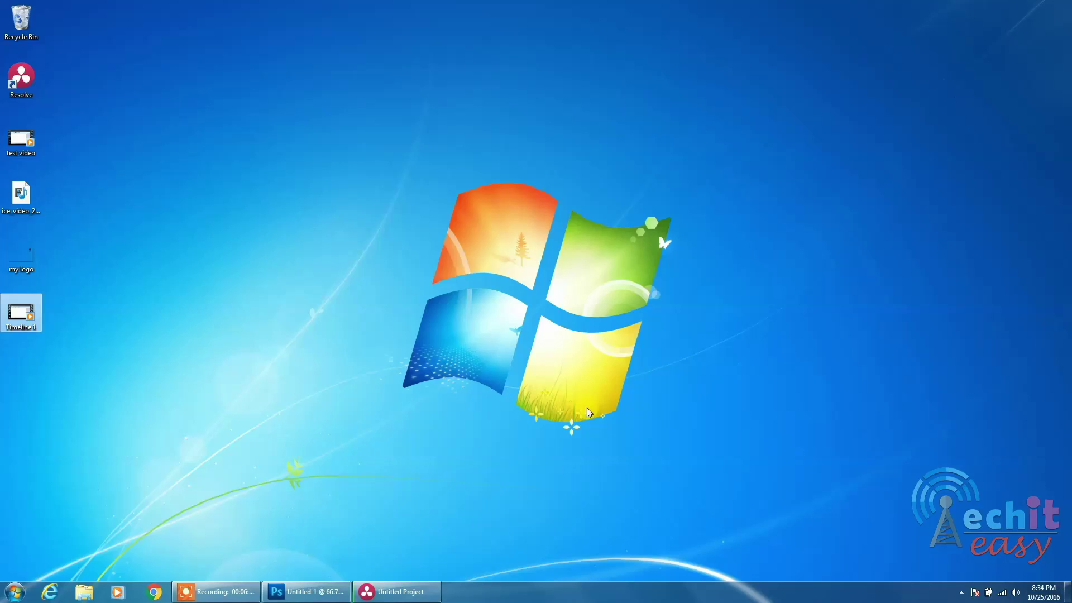
double_click(21, 312)
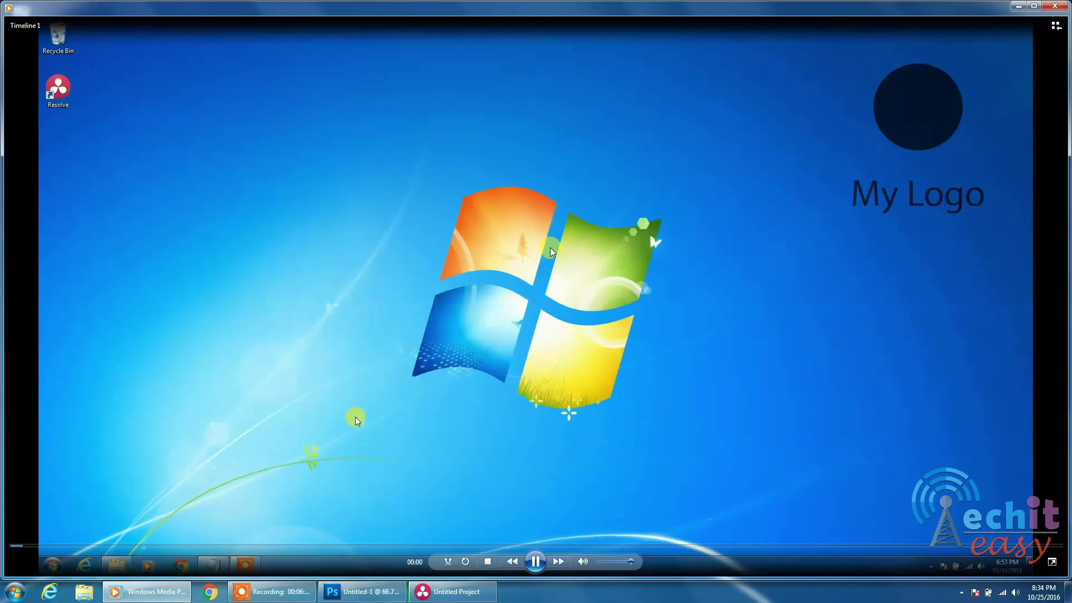
double_click(556, 291)
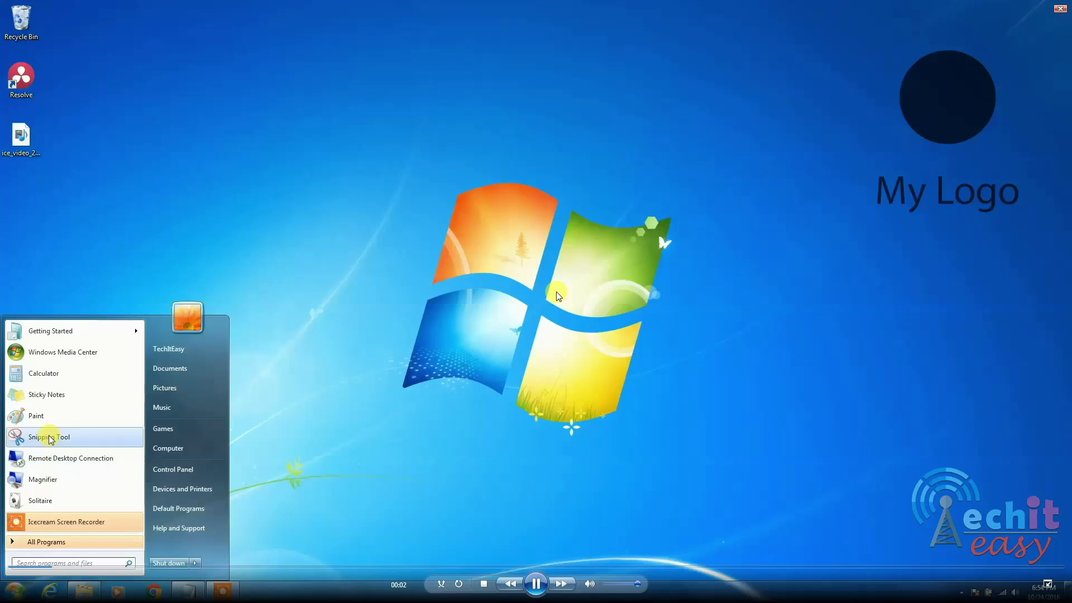